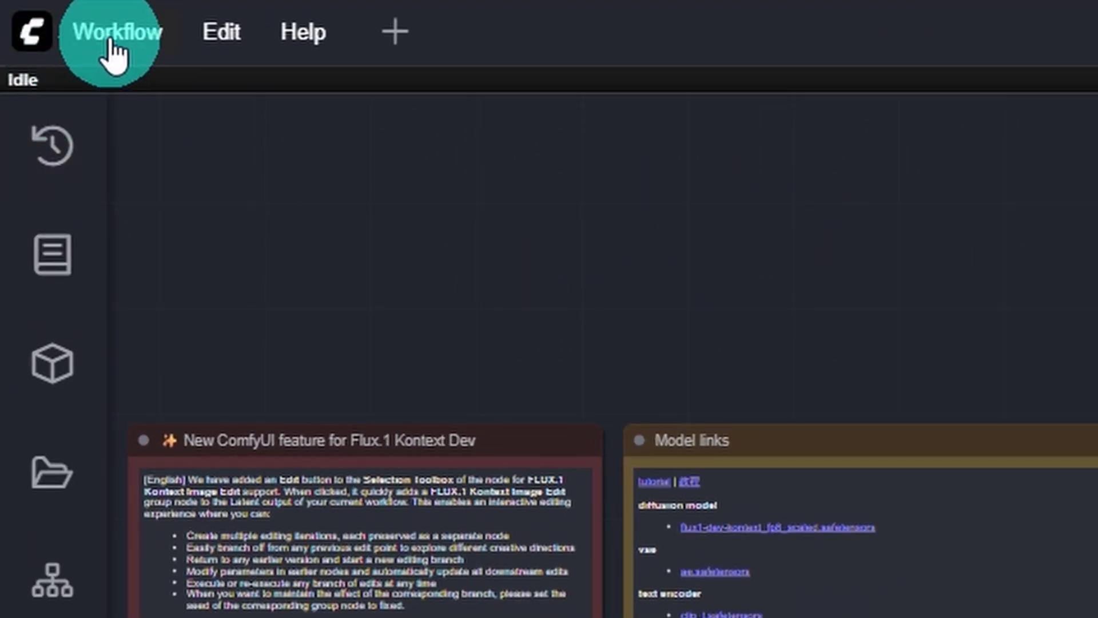
Step: Load the Flux Kontext Dev (Basic) template from the Flux category of the template gallery
left_click(114, 51)
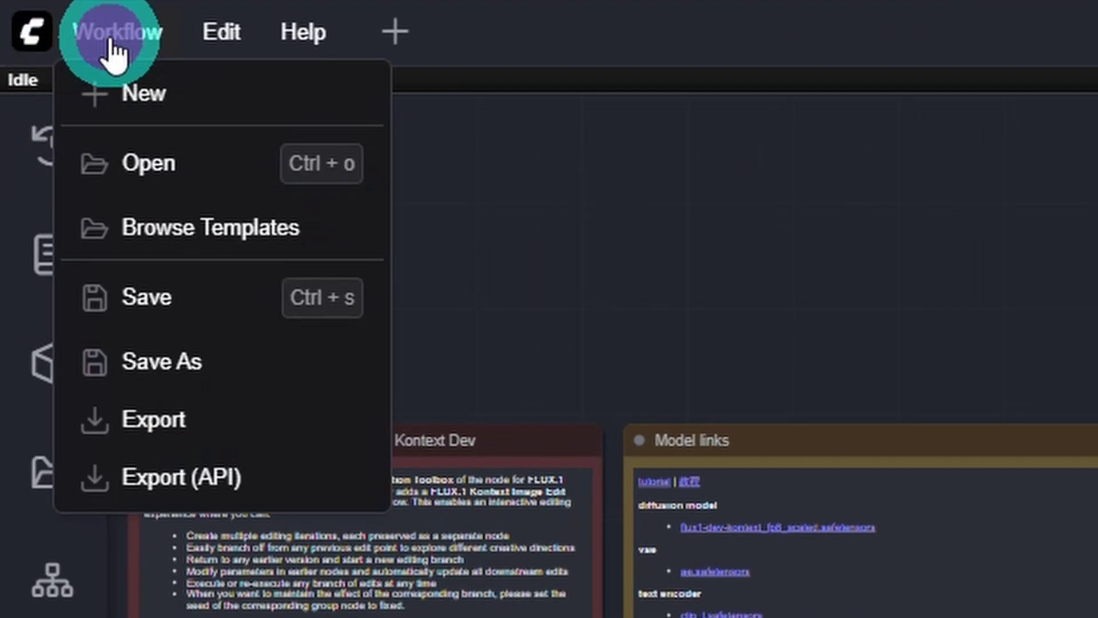
left_click(189, 228)
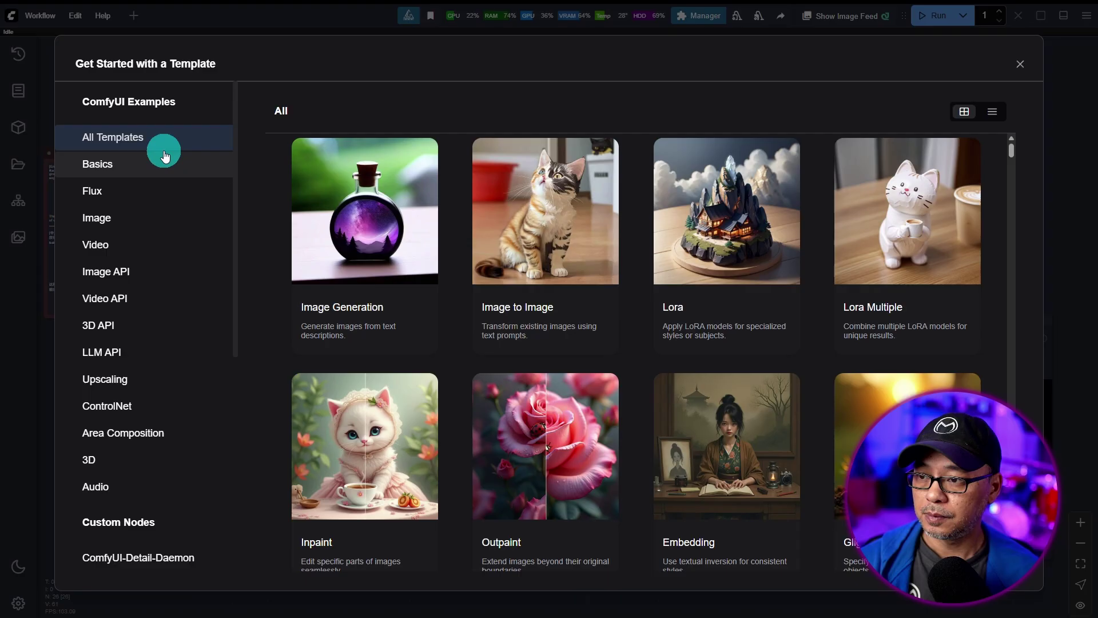
left_click(108, 195)
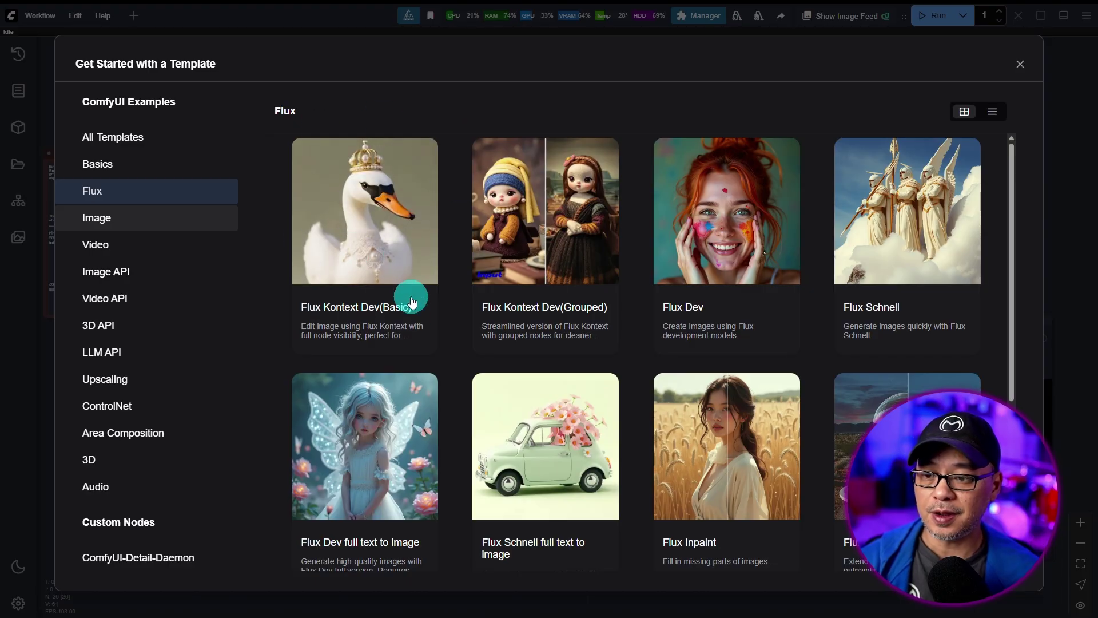
left_click(393, 233)
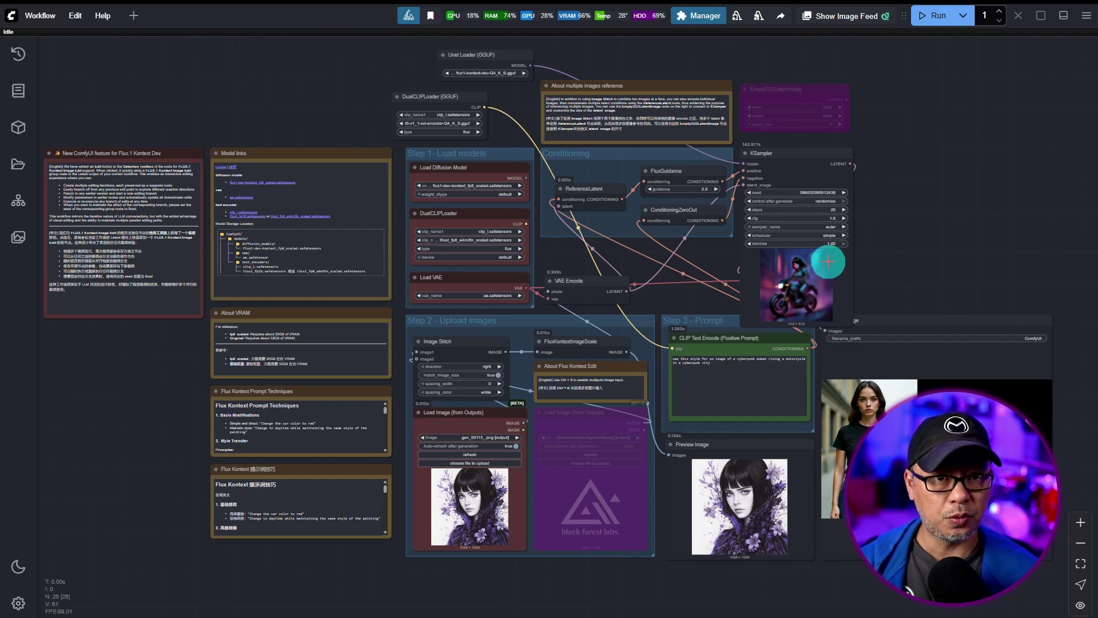
scroll(248, 135, "up", 10)
left_click_drag(299, 153, 508, 4)
scroll(335, 134, "up", 4)
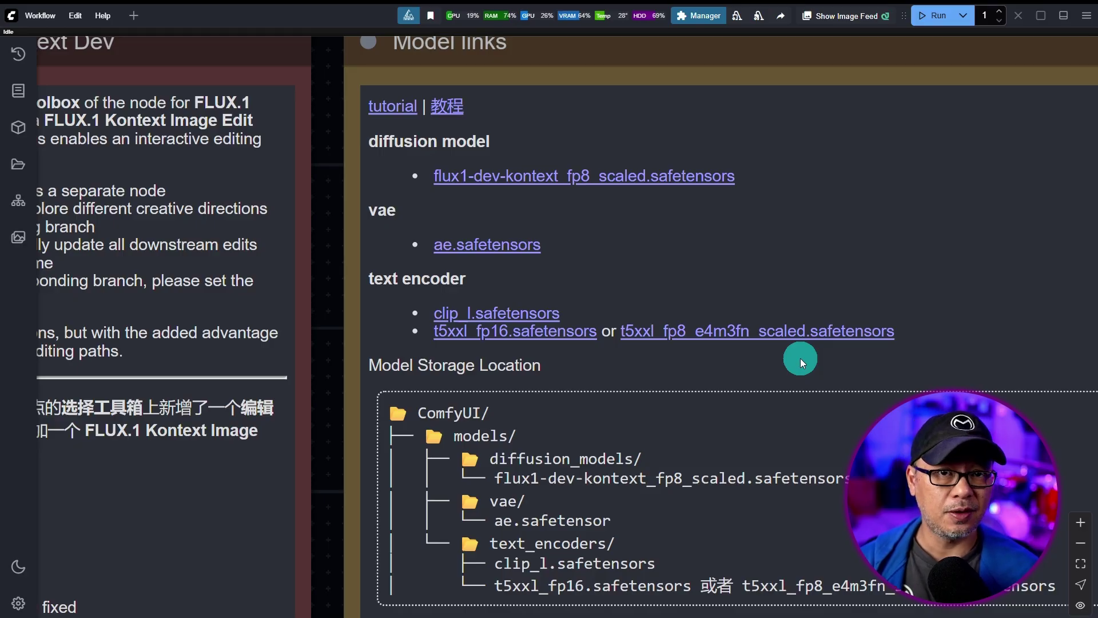
scroll(260, 414, "up", 3)
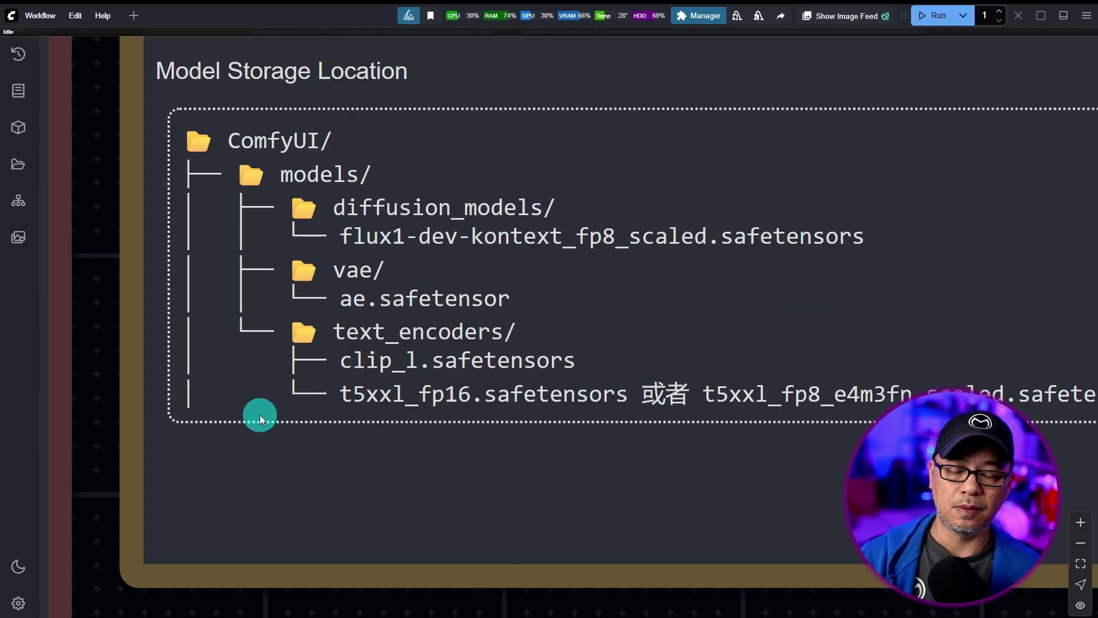
left_click_drag(97, 344, 80, 344)
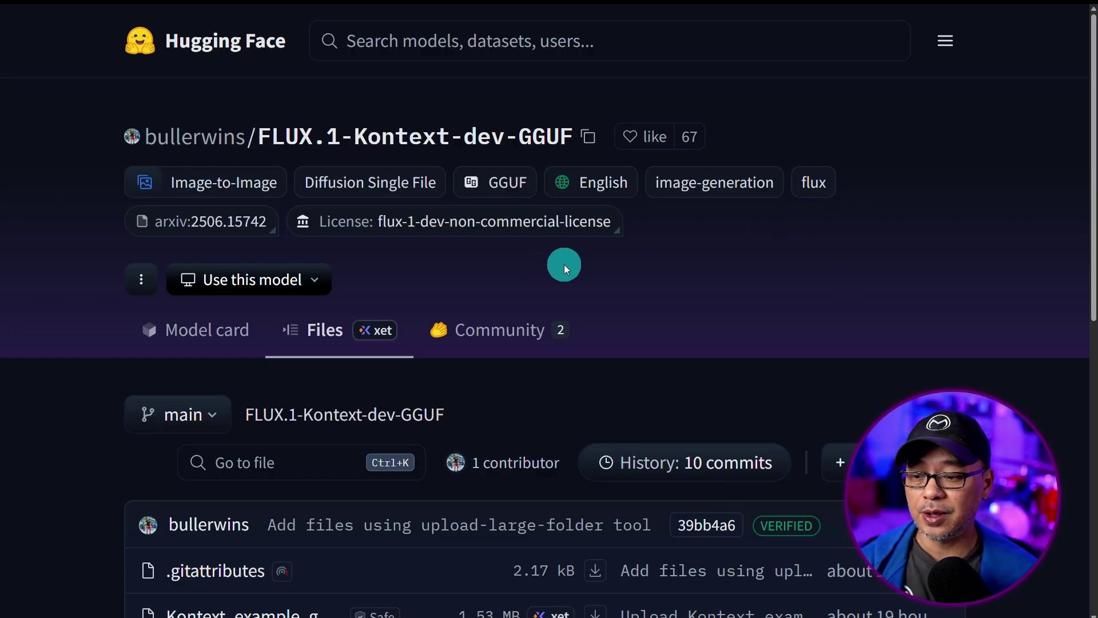
Step: Scroll the FLUX.1-Kontext-dev-GGUF repository page down to its file list
scroll(564, 265, "down", 8)
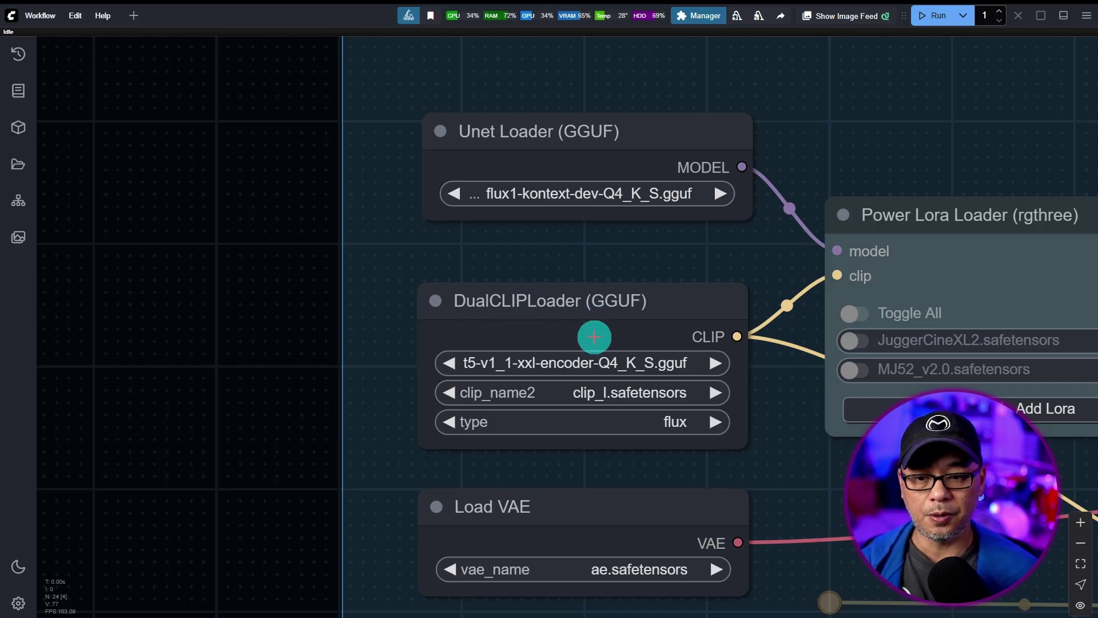
scroll(327, 320, "down", 10)
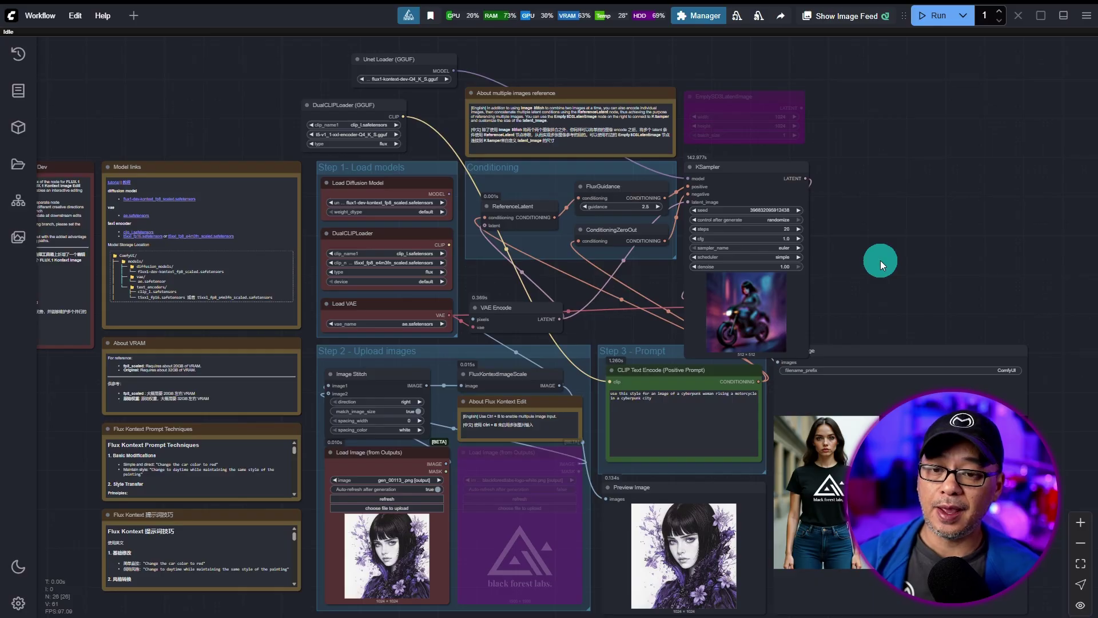
scroll(242, 125, "up", 5)
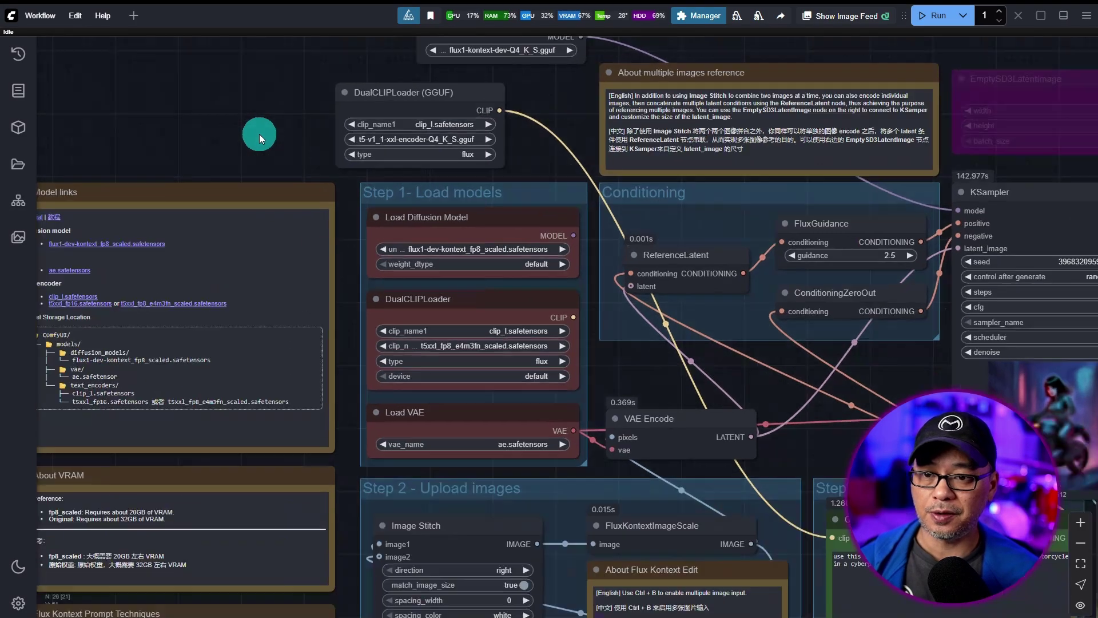
scroll(259, 134, "up", 1)
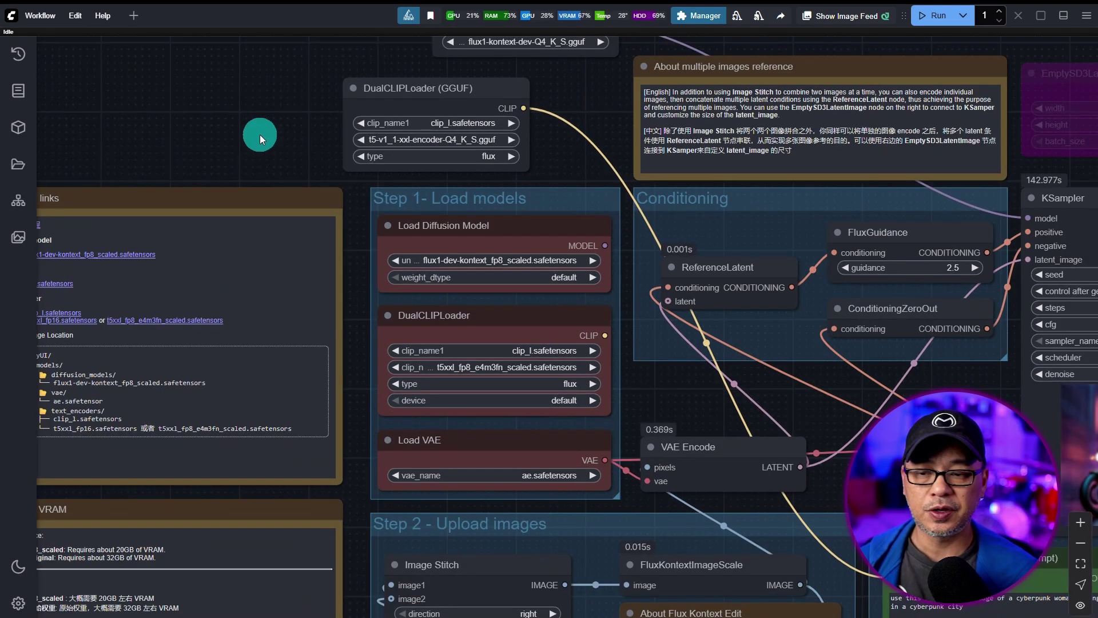
scroll(385, 241, "up", 4)
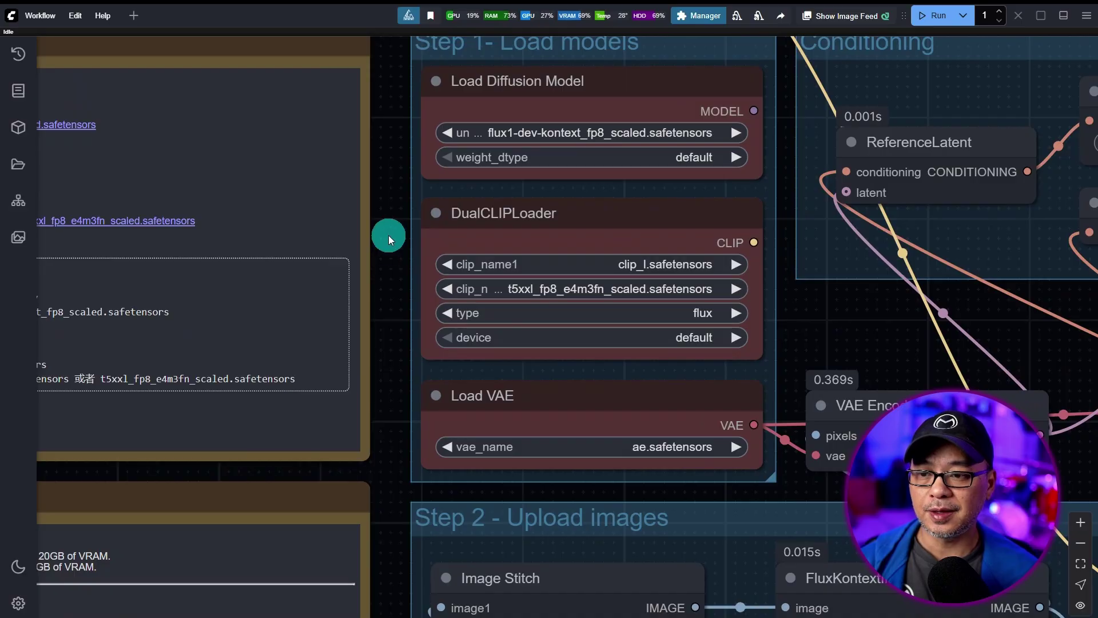
left_click_drag(390, 238, 343, 274)
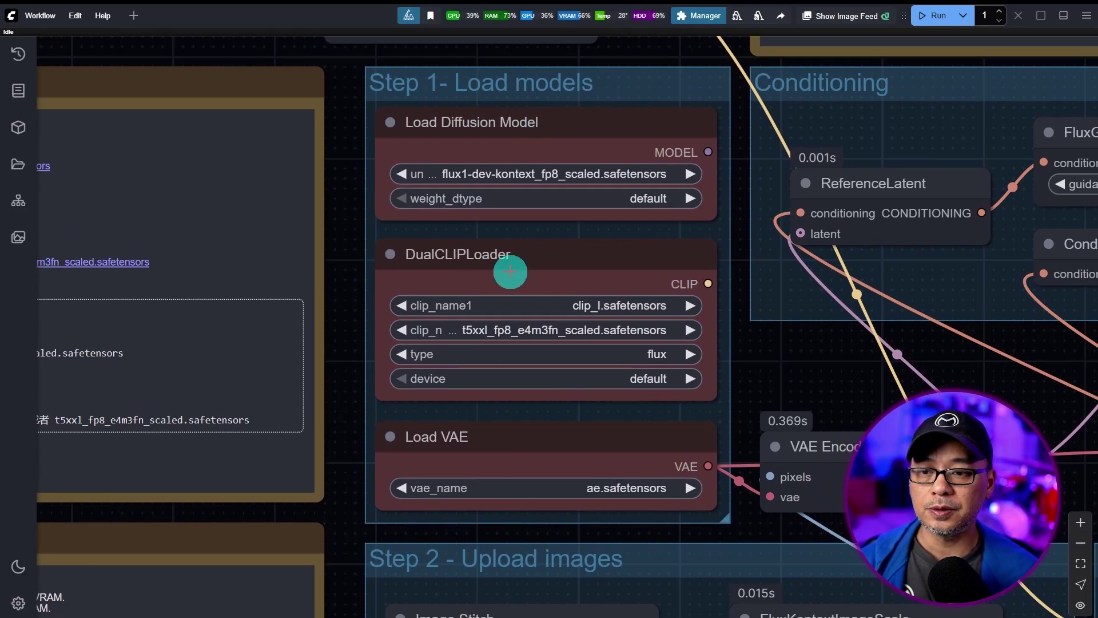
left_click_drag(341, 212, 286, 266)
scroll(286, 267, "up", 4)
scroll(424, 182, "right", 3)
scroll(424, 181, "up", 2)
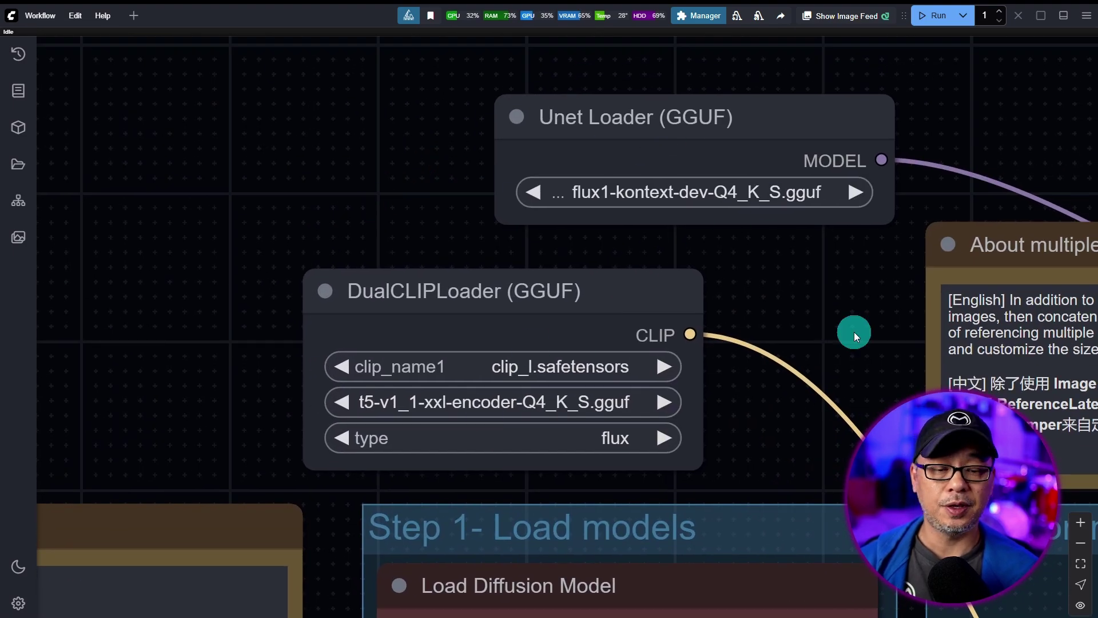
scroll(853, 323, "down", 8)
left_click_drag(849, 317, 607, 108)
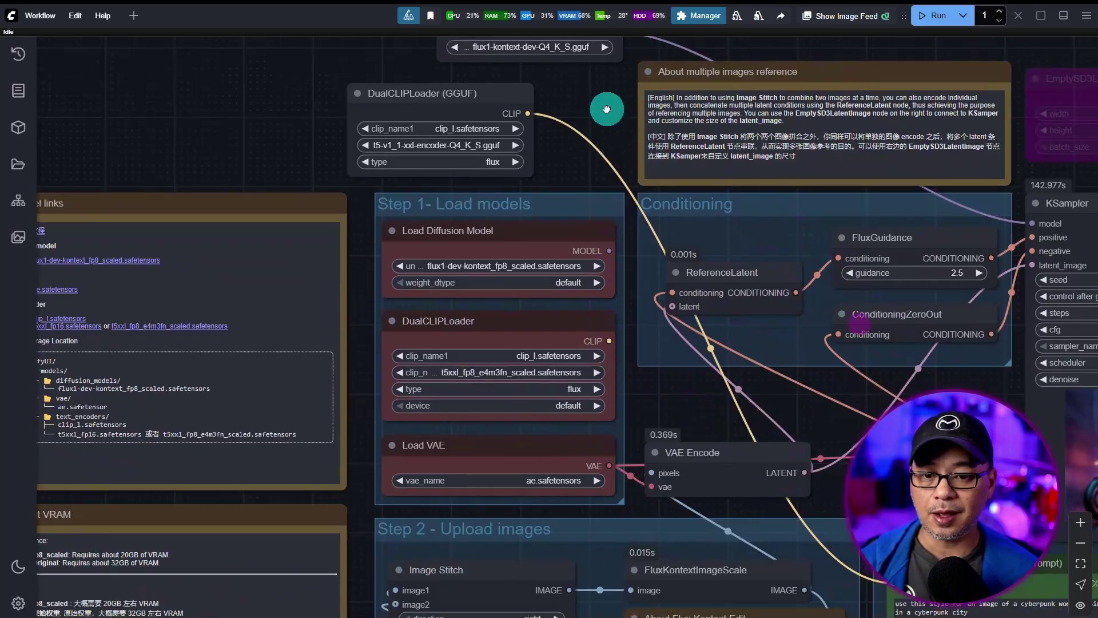
scroll(633, 165, "down", 5)
scroll(595, 231, "down", 3)
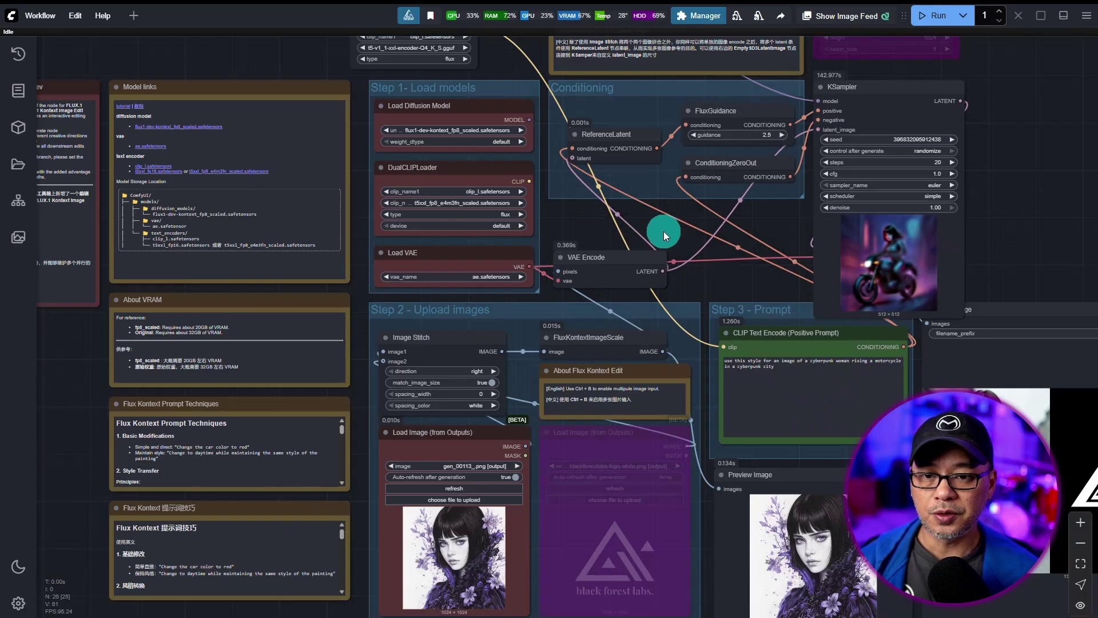
left_click_drag(657, 233, 651, 323)
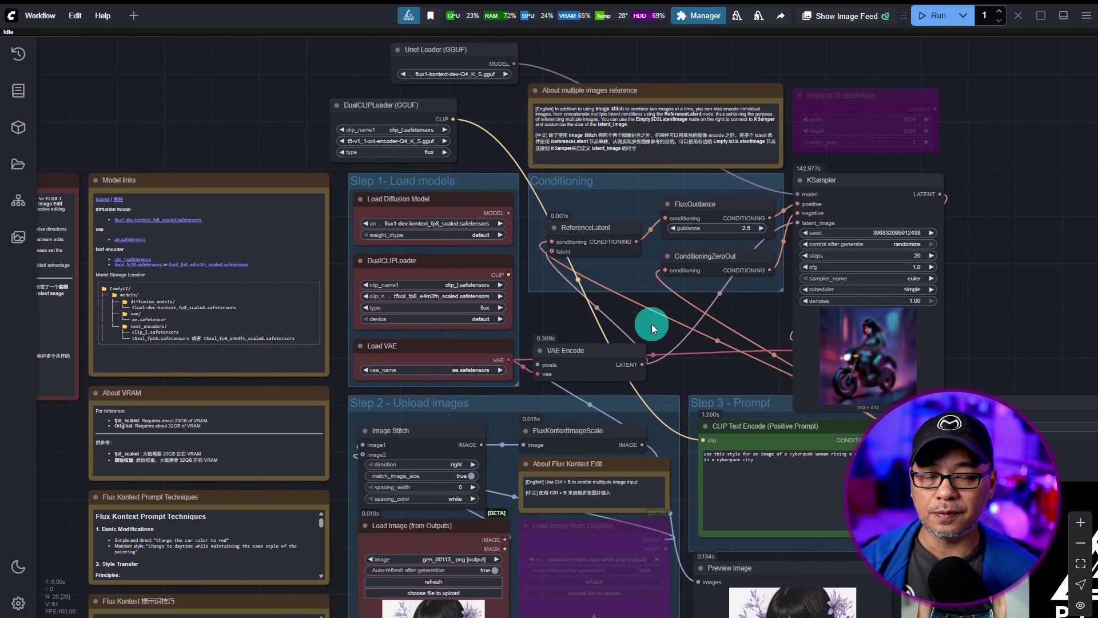
scroll(651, 324, "up", 8)
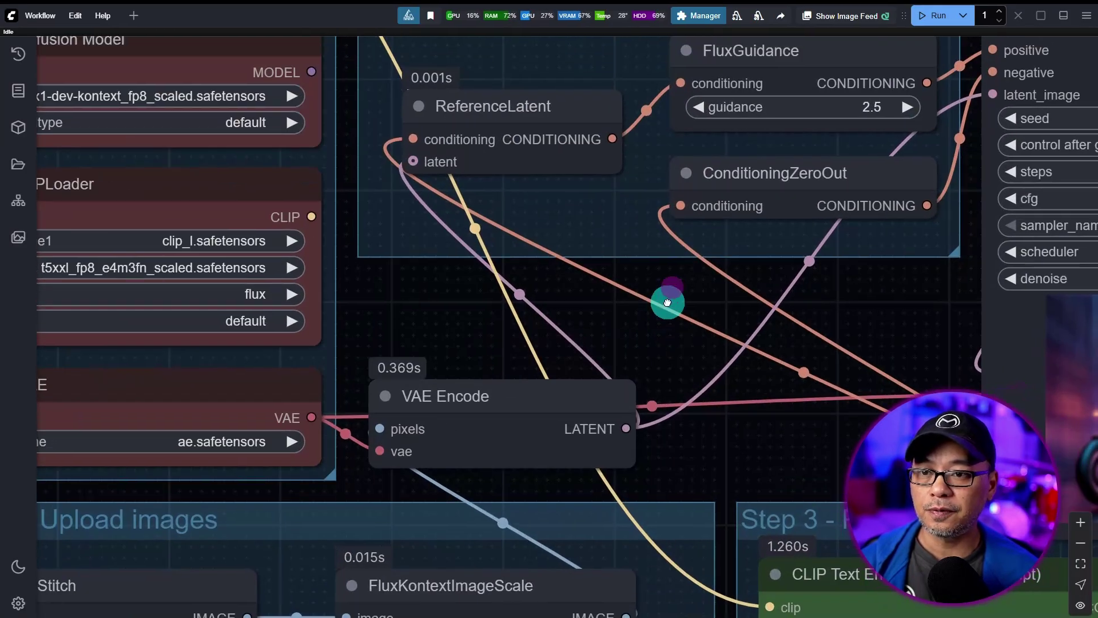
Step: Nudge the ConditioningZeroOut node slightly lower, just below FluxGuidance in the Conditioning group
left_click_drag(667, 302, 550, 456)
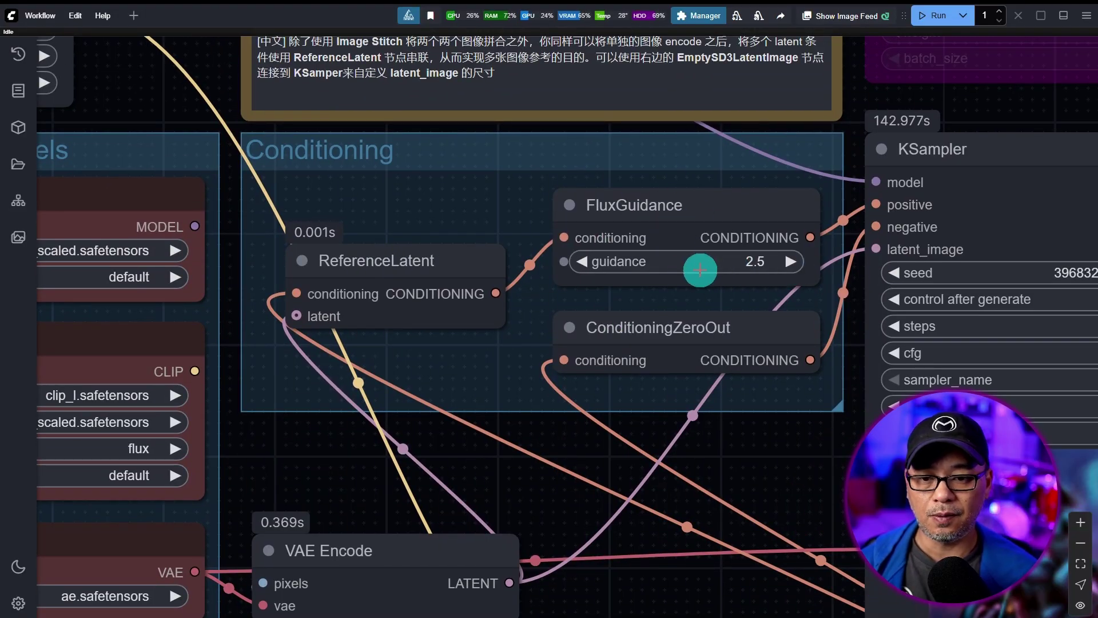
left_click_drag(658, 337, 677, 350)
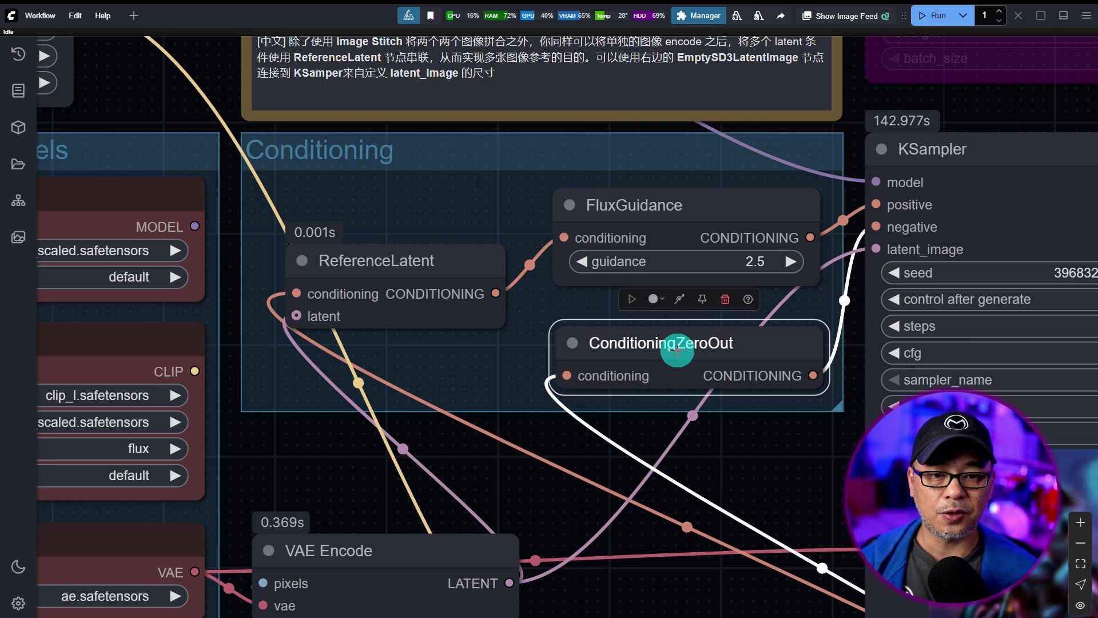
scroll(915, 250, "up", 3)
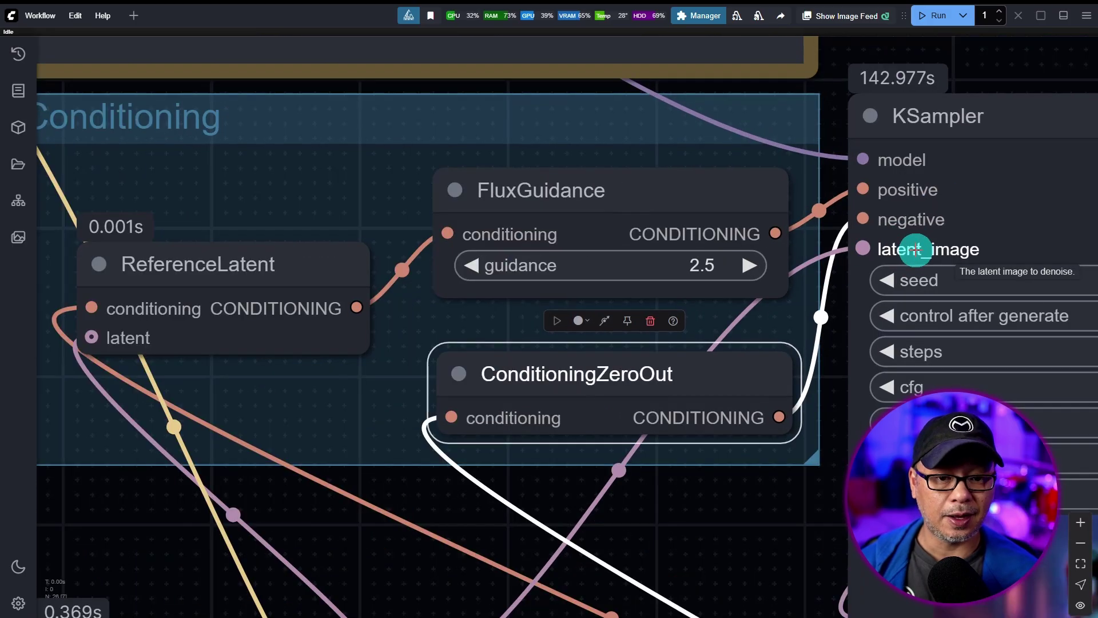
scroll(893, 241, "up", 1)
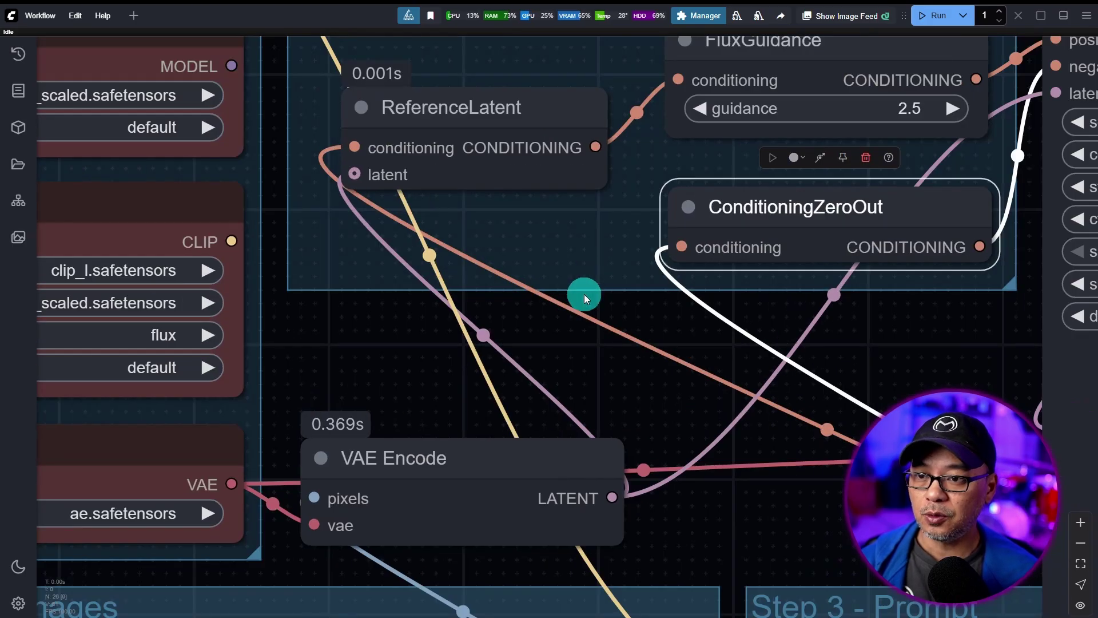
Step: Pan and zoom past ReferenceLatent over to the Step 2 Upload images group and VAE Encode
left_click_drag(584, 294, 657, 448)
scroll(662, 449, "up", 3)
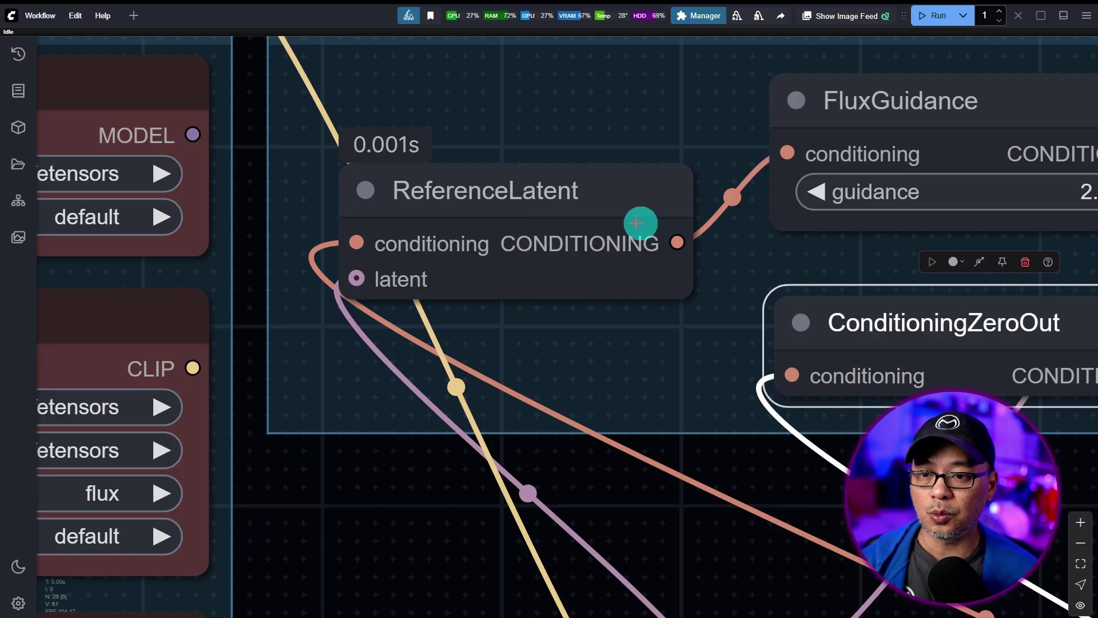
scroll(647, 392, "down", 4)
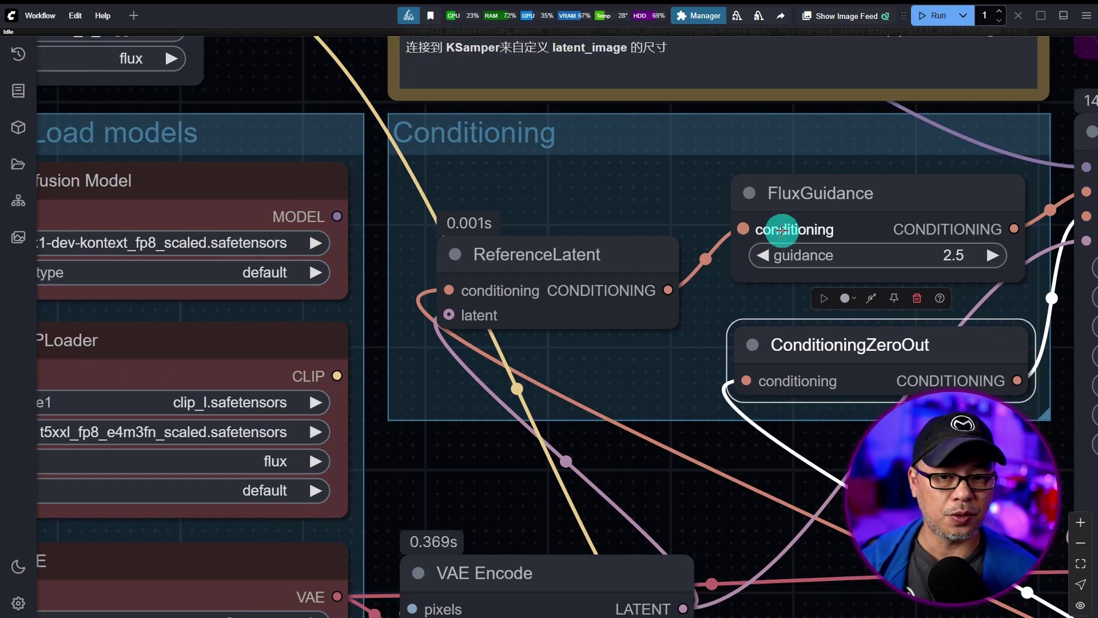
scroll(726, 456, "down", 2)
left_click_drag(726, 456, 461, 245)
scroll(461, 246, "up", 2)
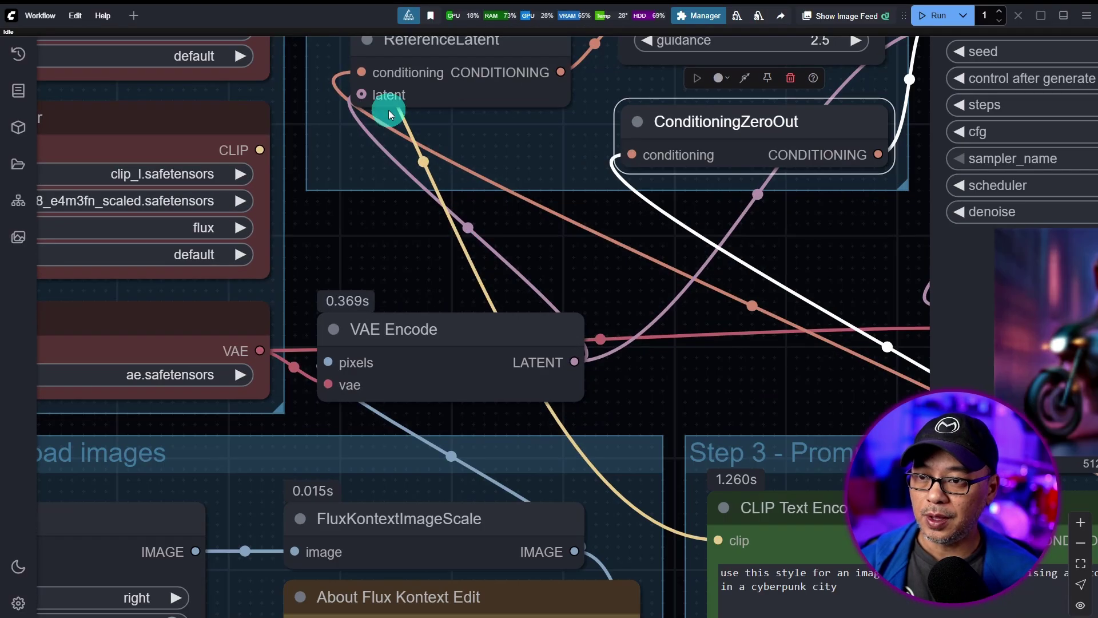
left_click_drag(537, 264, 687, 158)
scroll(687, 163, "up", 2)
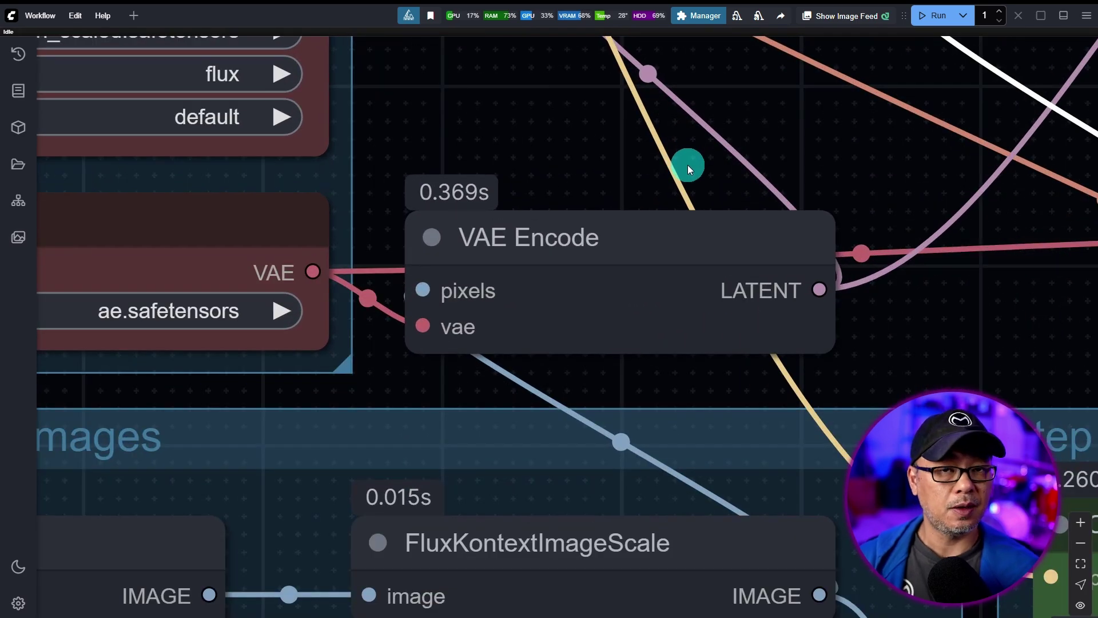
scroll(687, 165, "down", 2)
left_click_drag(681, 183, 400, 129)
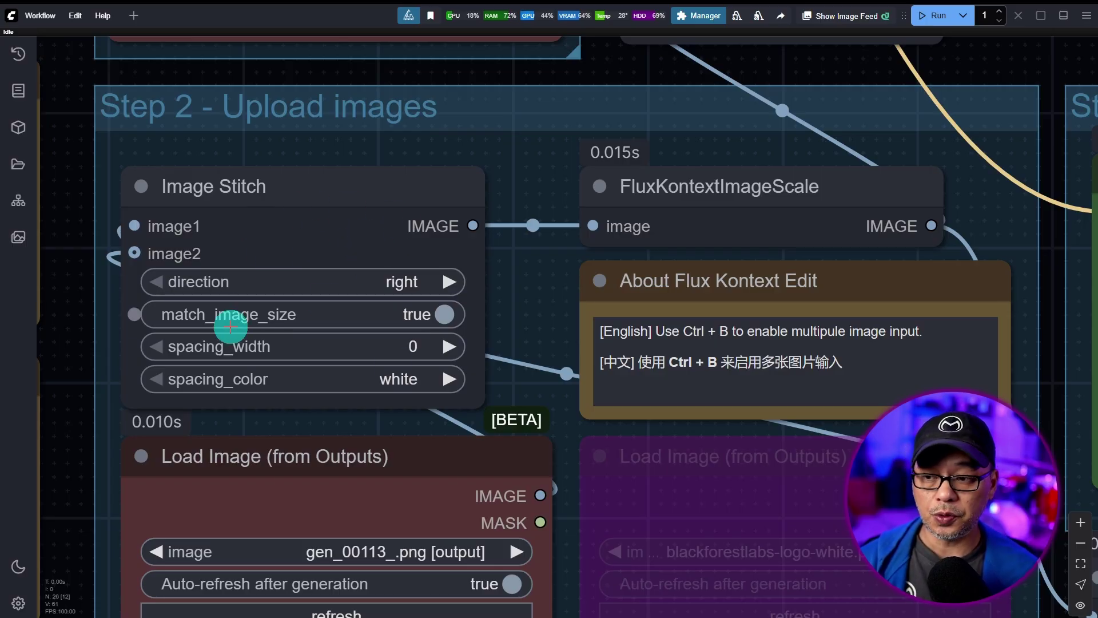
scroll(395, 254, "down", 2)
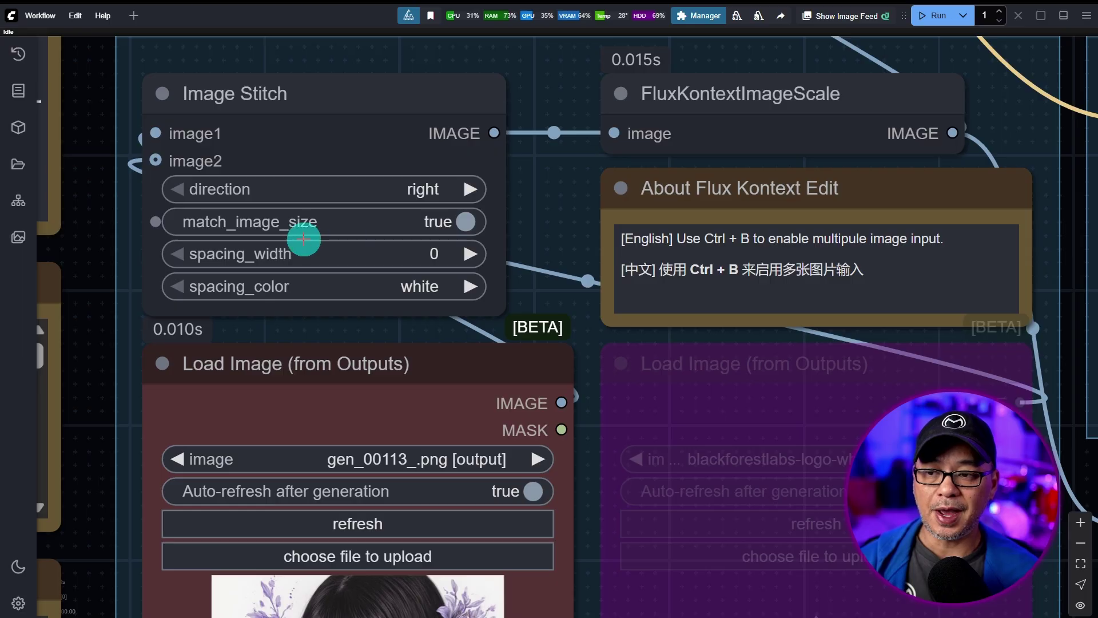
left_click_drag(90, 317, 136, 2)
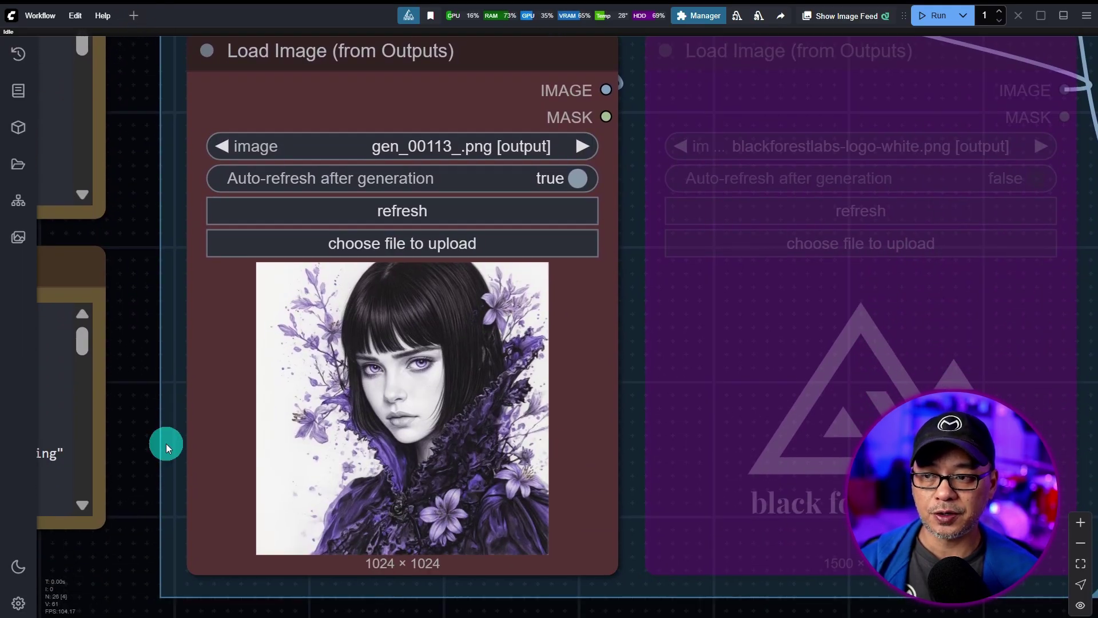
left_click_drag(140, 252, 127, 511)
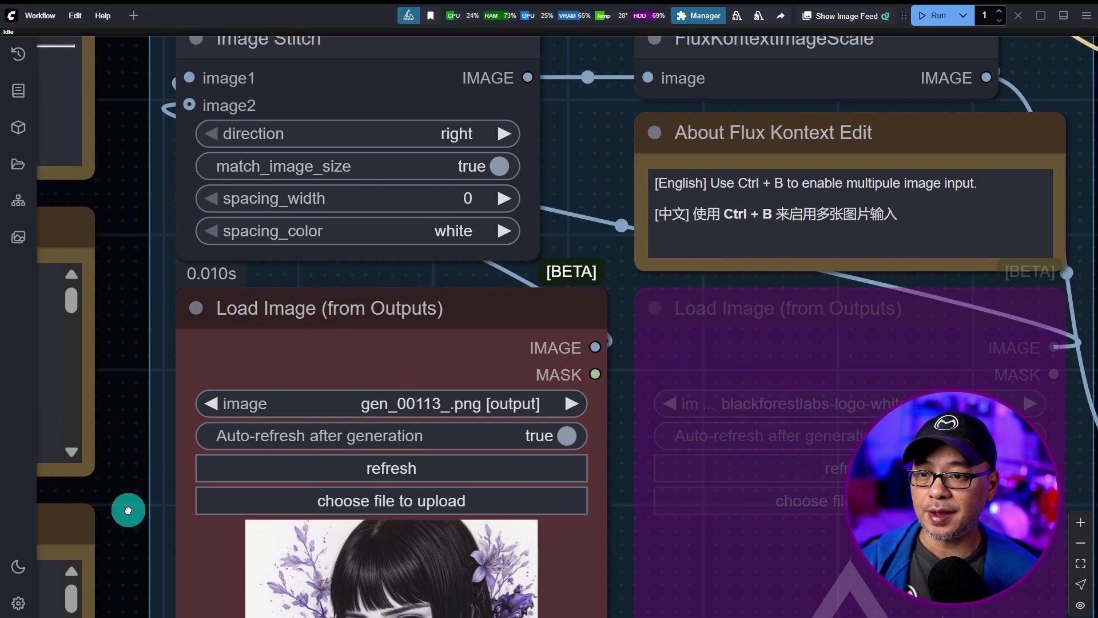
scroll(459, 229, "down", 1)
left_click_drag(459, 228, 449, 246)
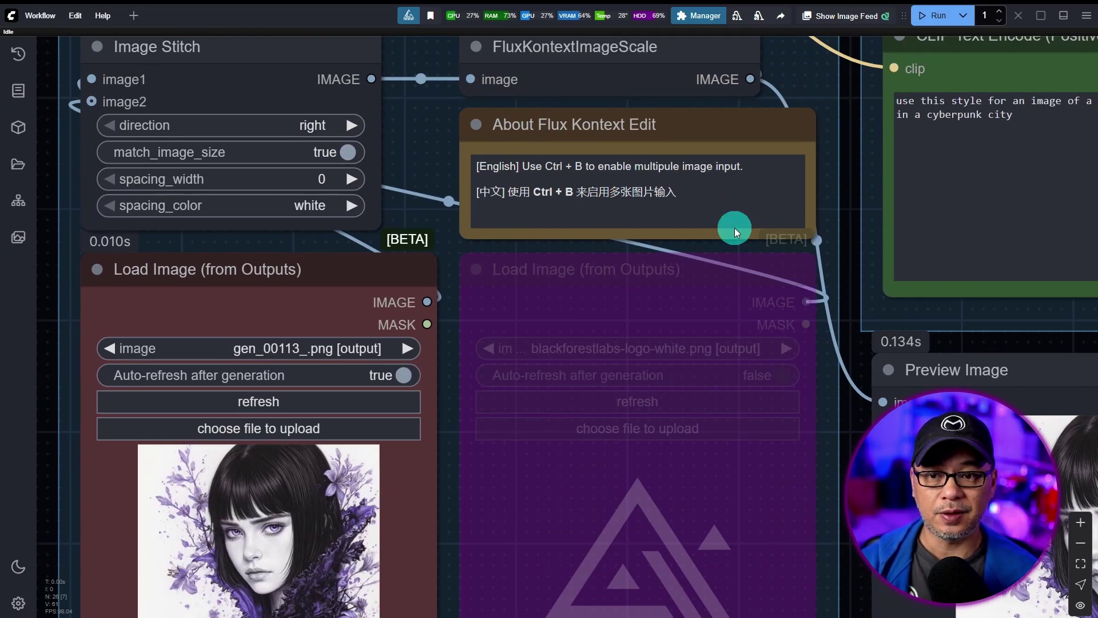
key("ctrl+b")
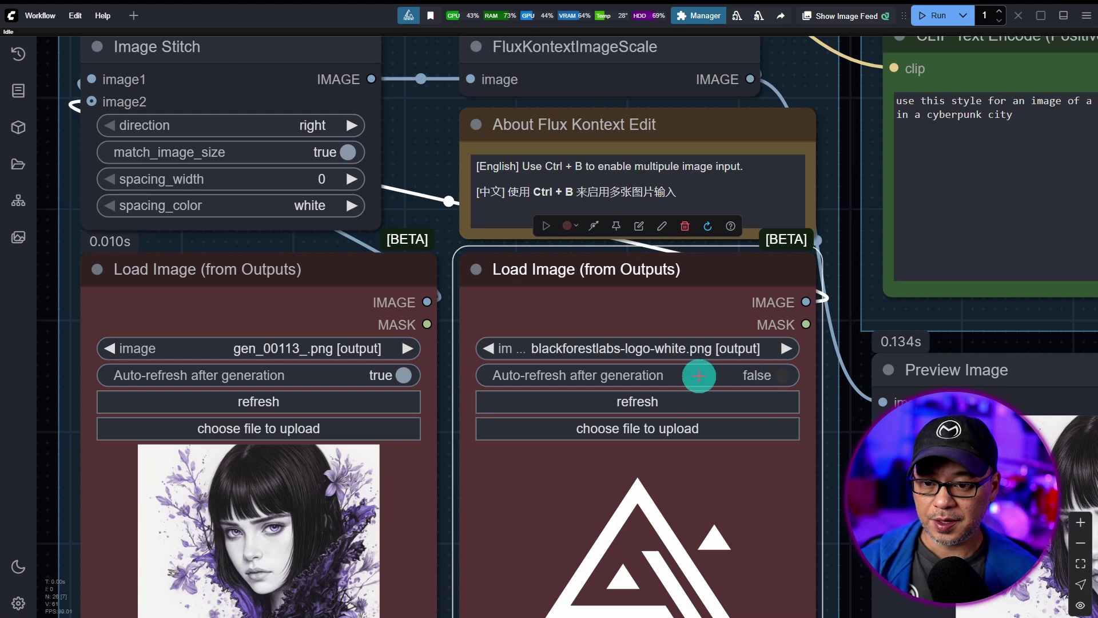
key("ctrl+b")
scroll(446, 515, "down", 7)
left_click_drag(740, 534, 794, 573)
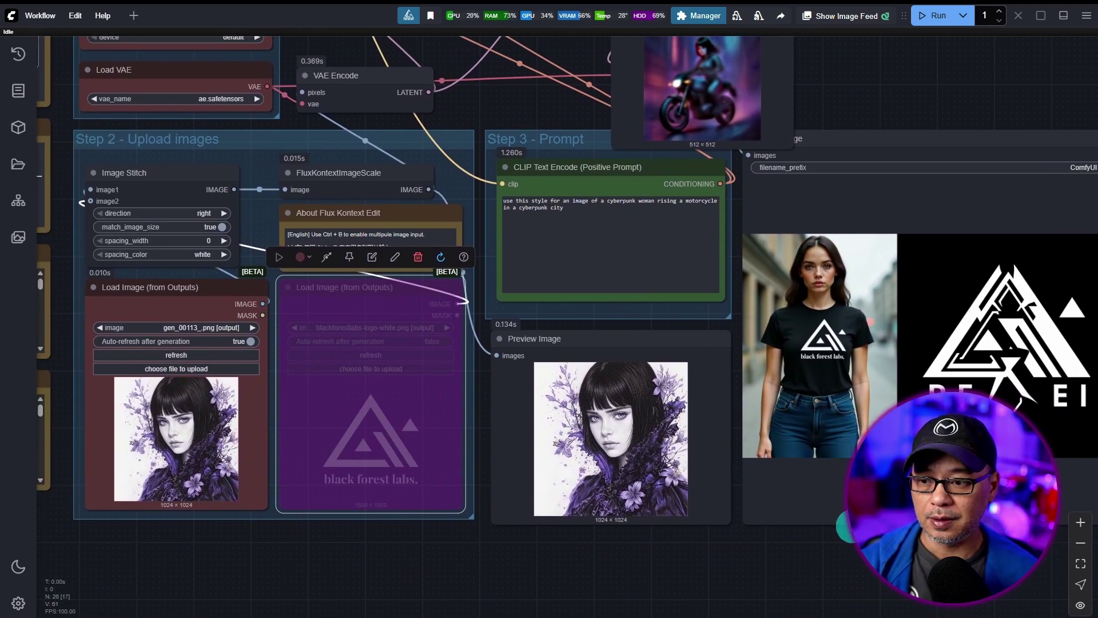
scroll(848, 541, "up", 5)
scroll(565, 273, "up", 1)
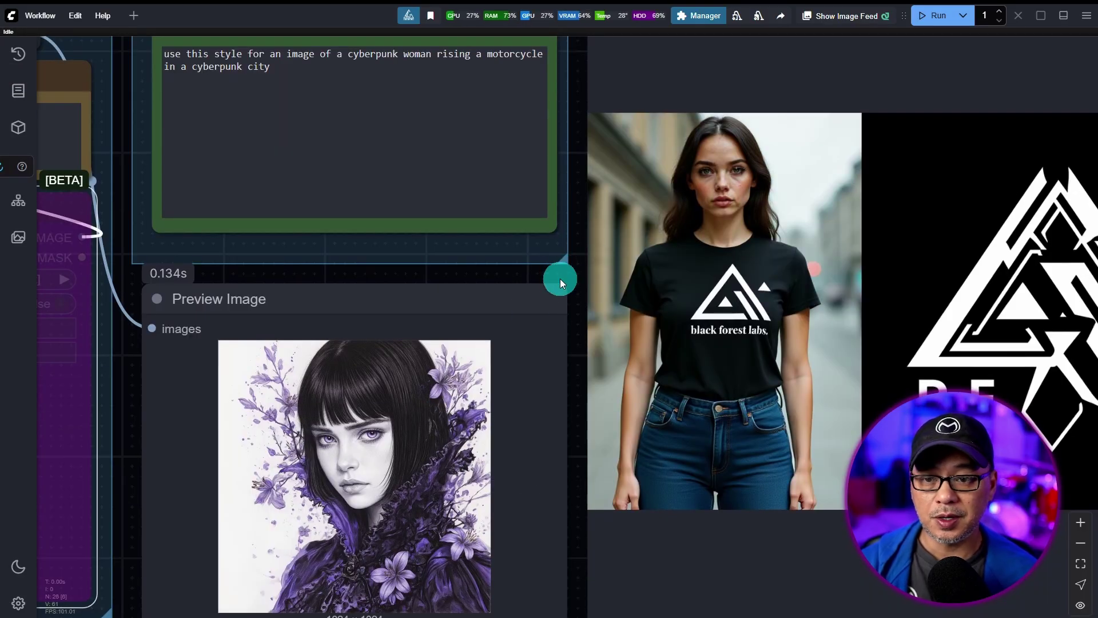
scroll(560, 279, "up", 3)
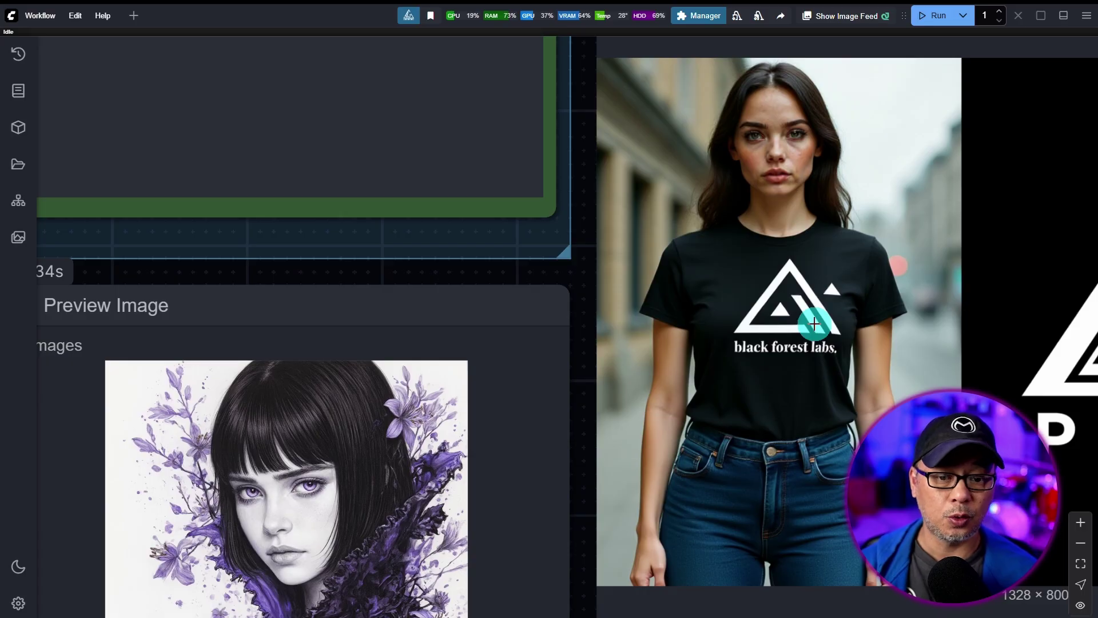
scroll(579, 266, "down", 3)
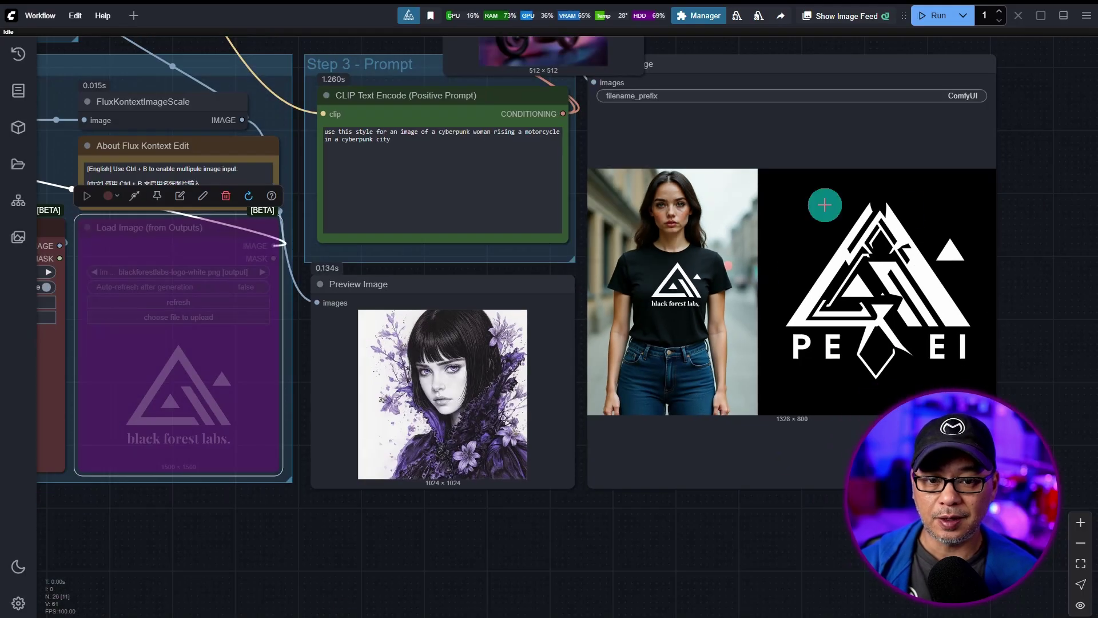